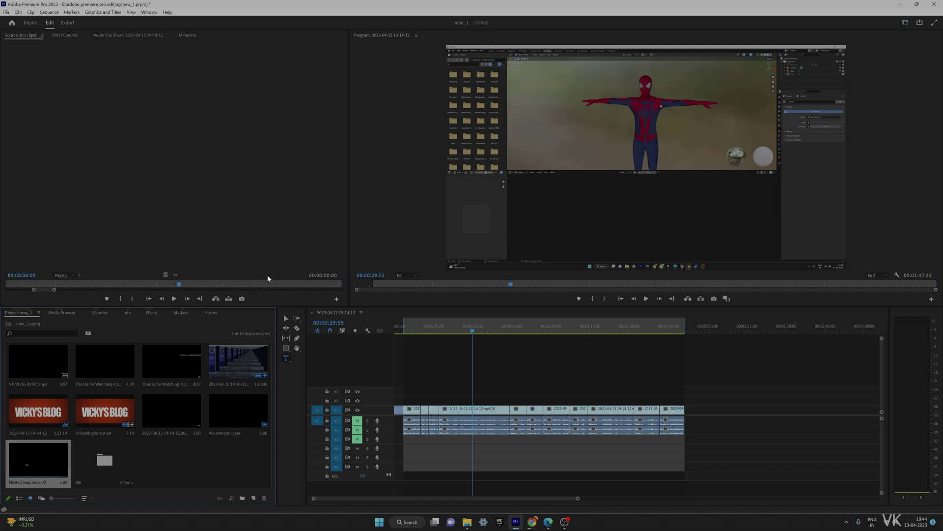
Move the playhead back to 00:00:27:39 on the timeline ruler.
click(466, 331)
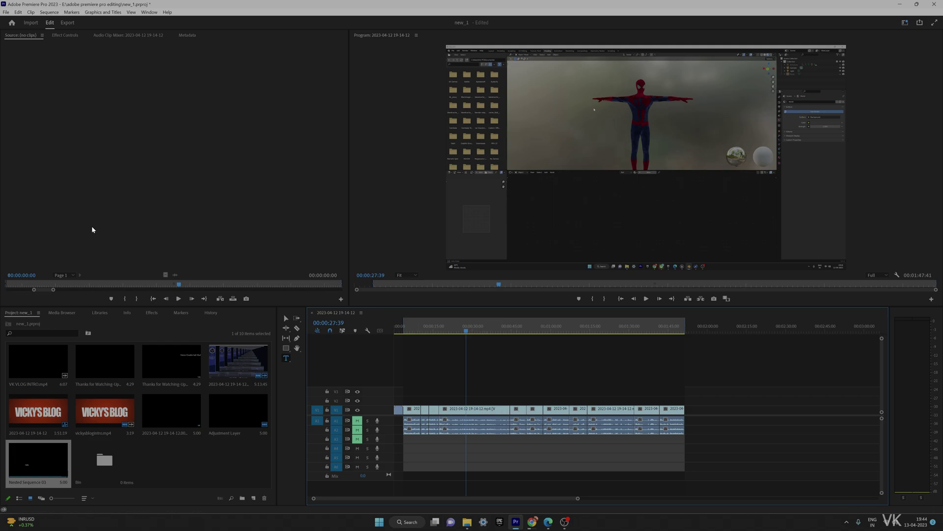
Type a 'TEXT' title in the Program monitor below the Spider-Man figure.
click(286, 358)
click(747, 162)
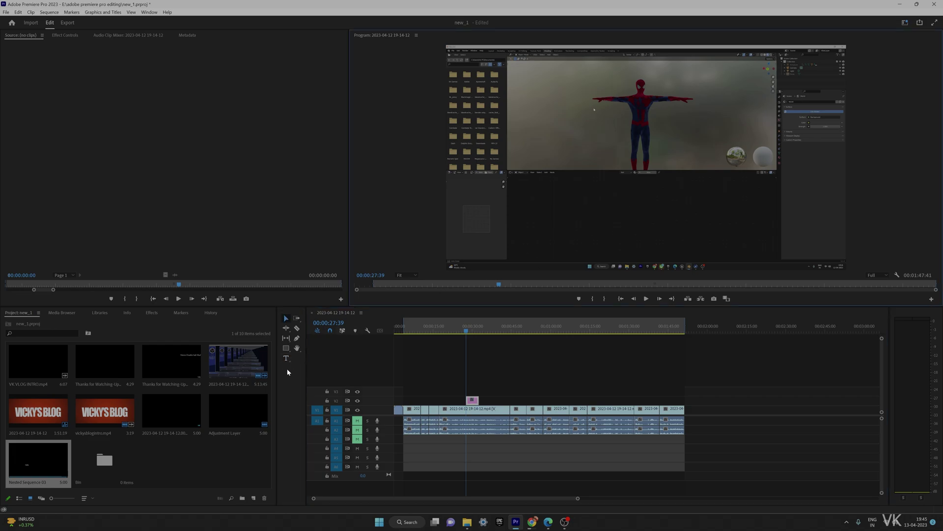
click(286, 359)
click(580, 195)
text(TE)
text(XT)
Enlarge the TEXT title and nudge it slightly lower.
click(286, 318)
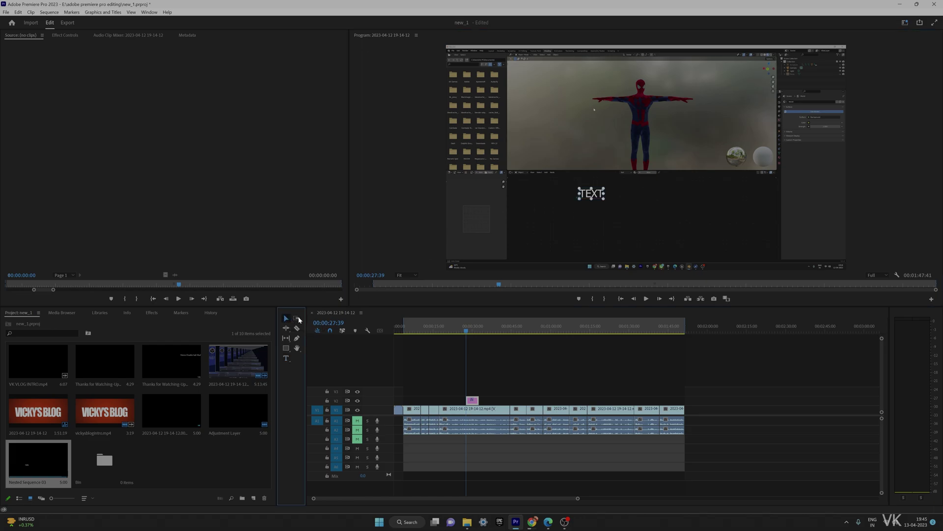
drag(609, 198, 671, 224)
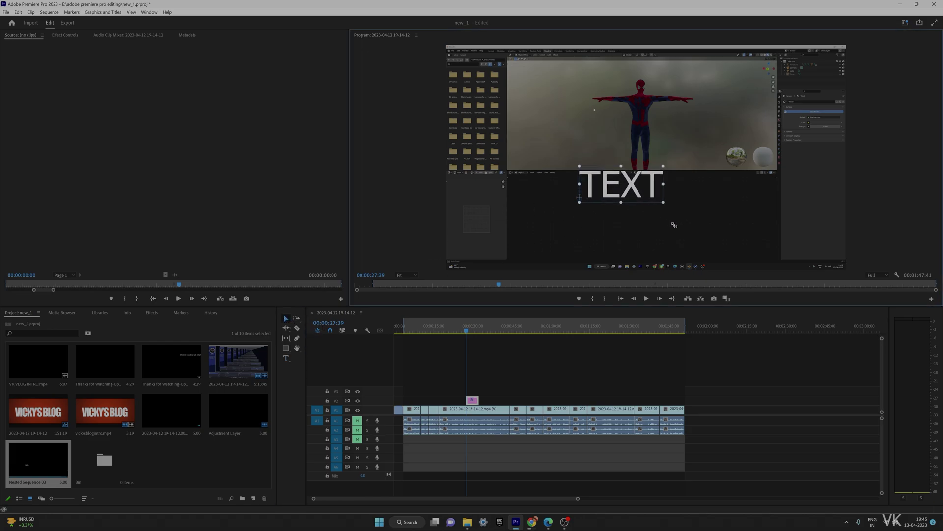
drag(628, 191, 630, 209)
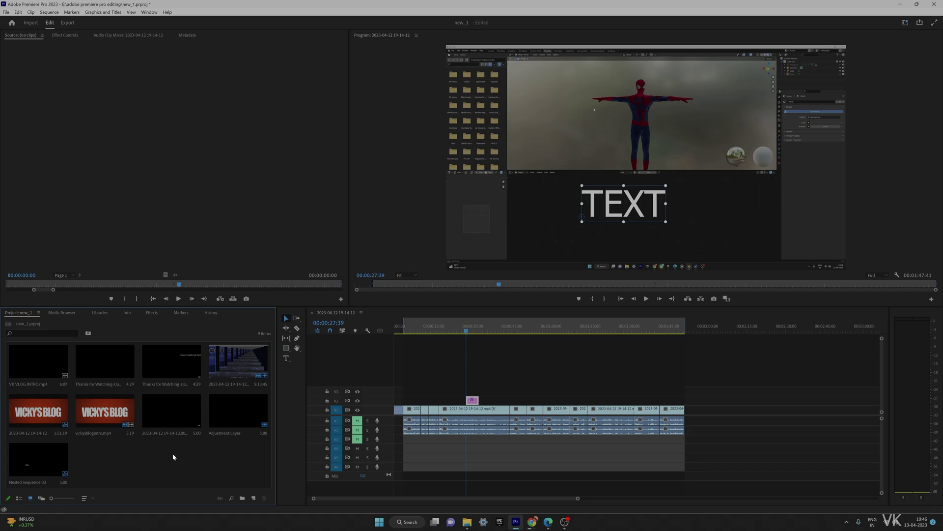
Add a new text layer through Graphics and Titles reading 'TEXT 2'.
click(10, 11)
mouse_move(44, 21)
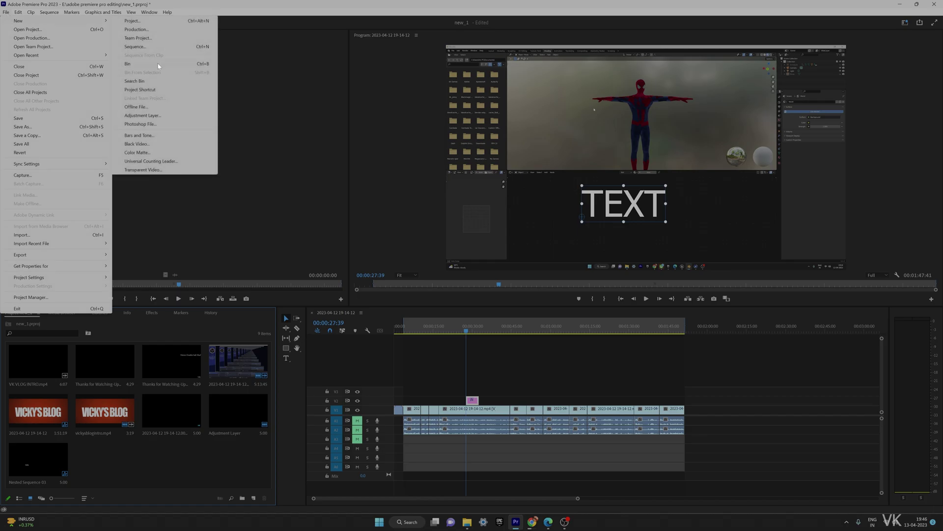
click(245, 72)
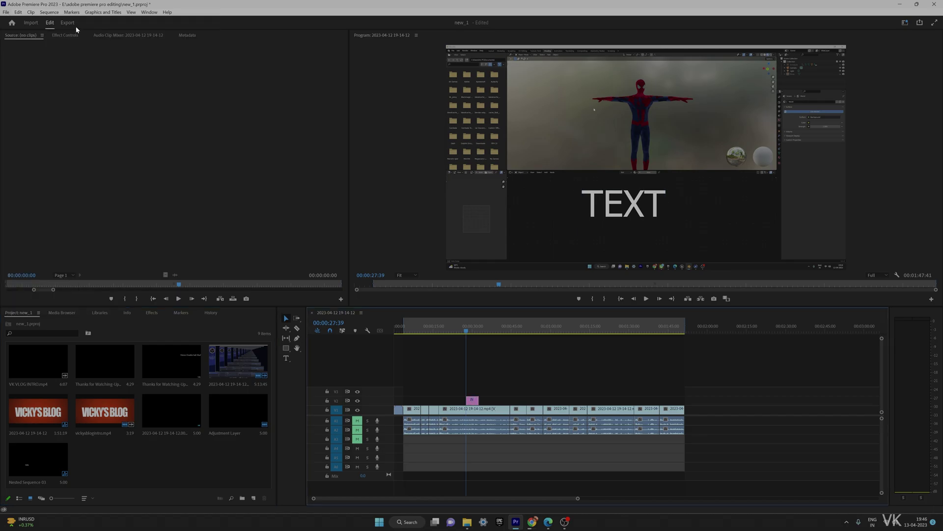
click(103, 12)
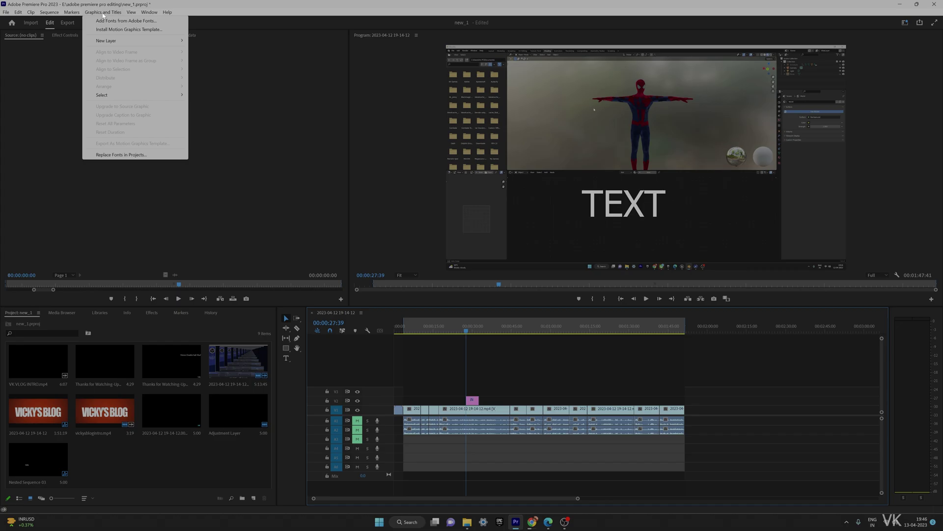
mouse_move(107, 41)
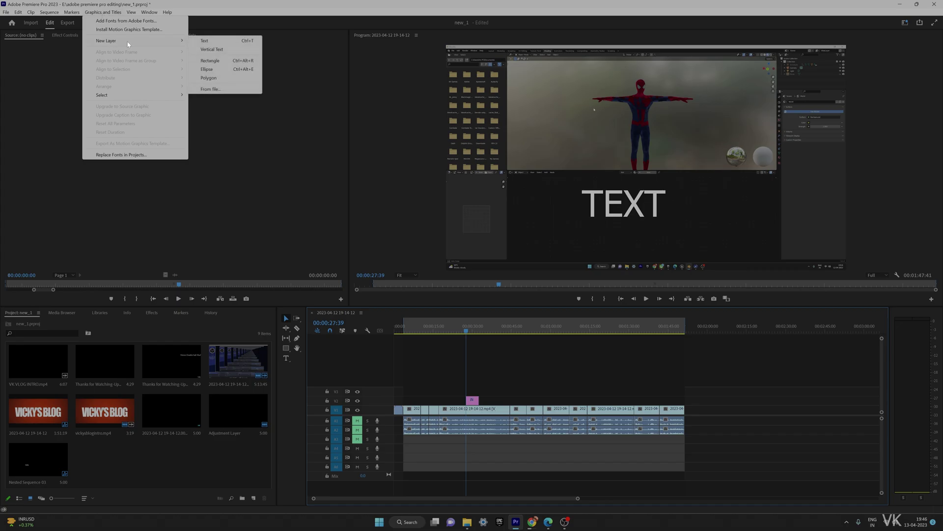
click(205, 41)
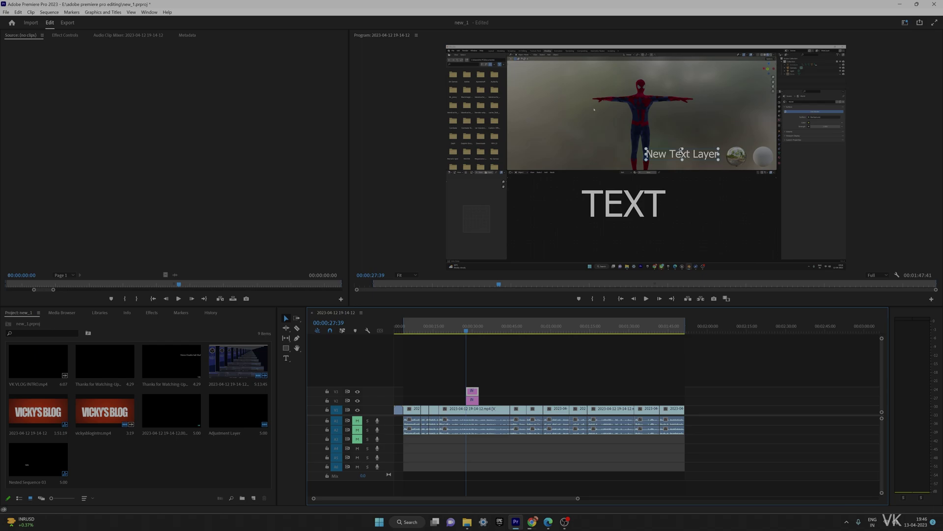
double_click(681, 153)
text(TEX)
text(2)
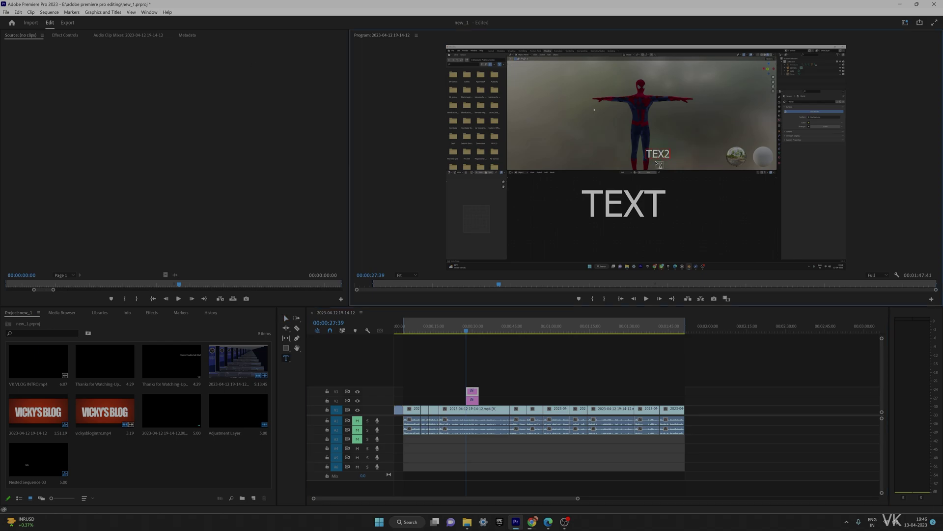
key(BackSpace)
text(T 2)
key(Escape)
Enlarge TEXT 2 at lower right and move TEXT up and left.
mouse_move(647, 147)
mouse_down()
mouse_move(568, 159)
mouse_move(679, 244)
mouse_up()
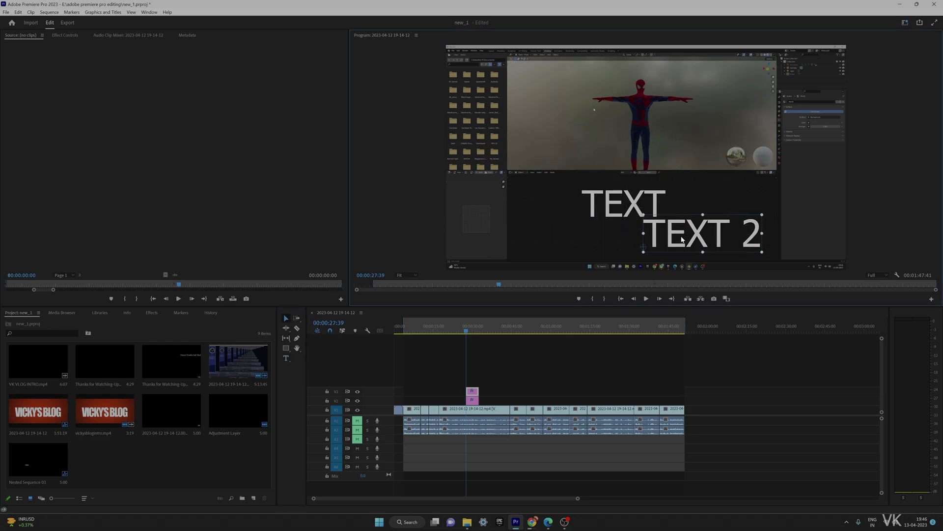
drag(624, 204, 563, 160)
drag(663, 234, 648, 216)
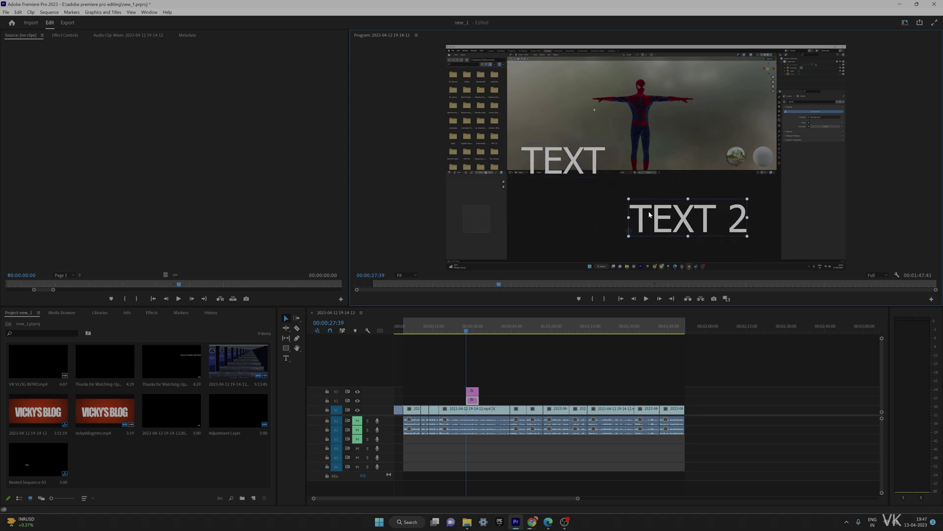
Select the title clip, move the playhead to 00:00:29:04, and show the Graphics and Titles menu.
click(480, 383)
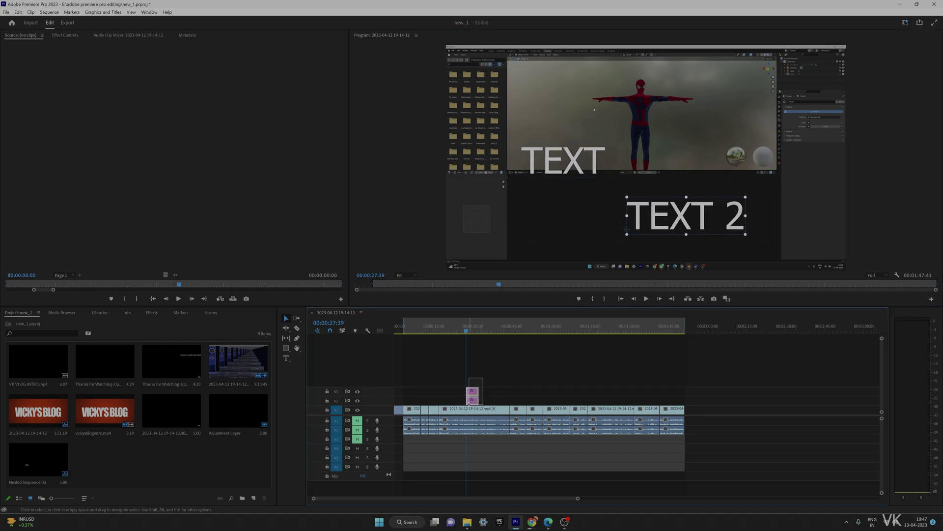
click(165, 456)
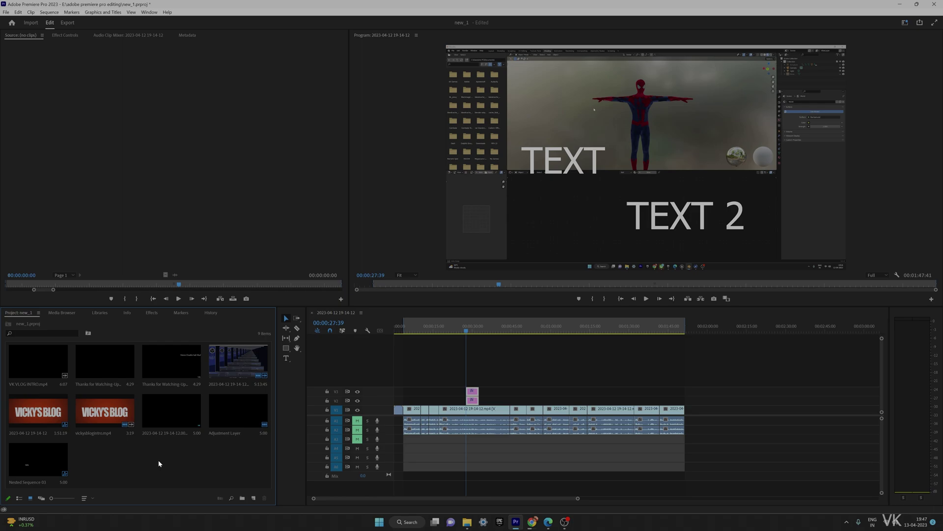
click(467, 332)
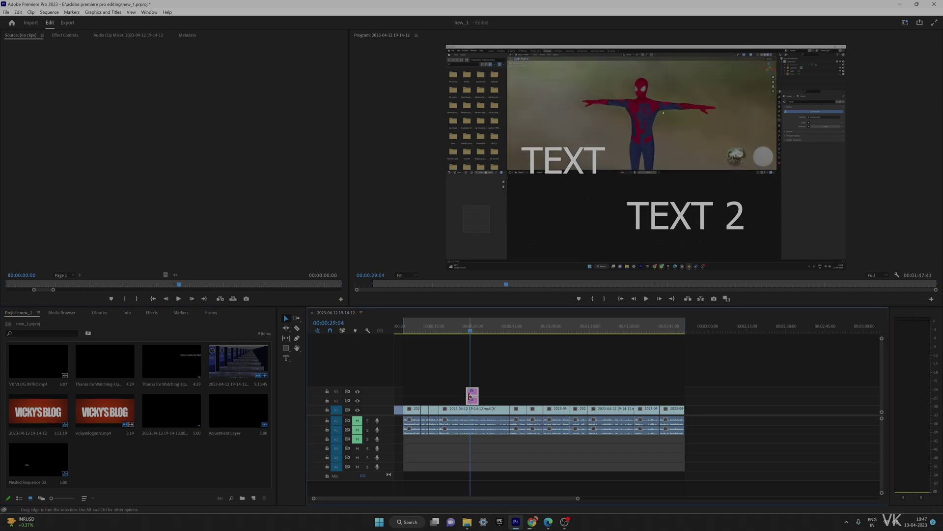
drag(467, 332, 470, 332)
click(105, 14)
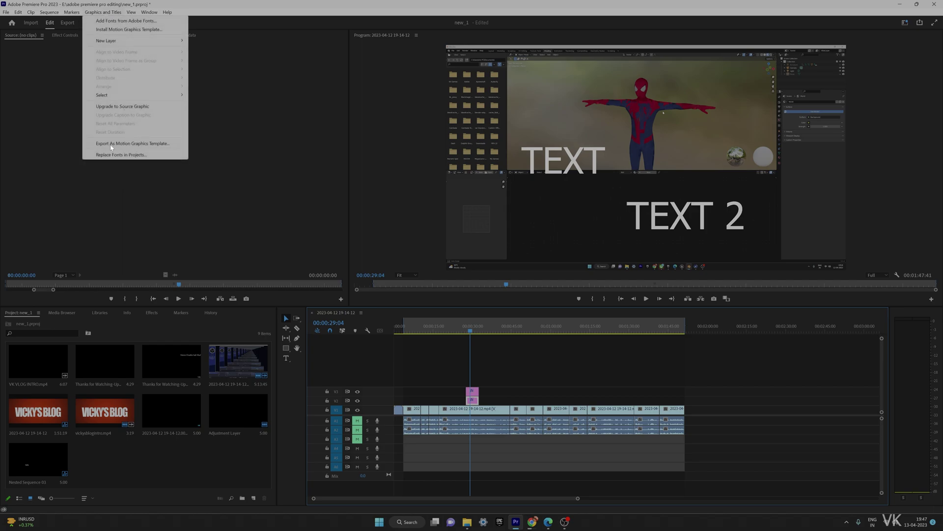
Name the new motion graphics template 'Example of Text'.
click(137, 146)
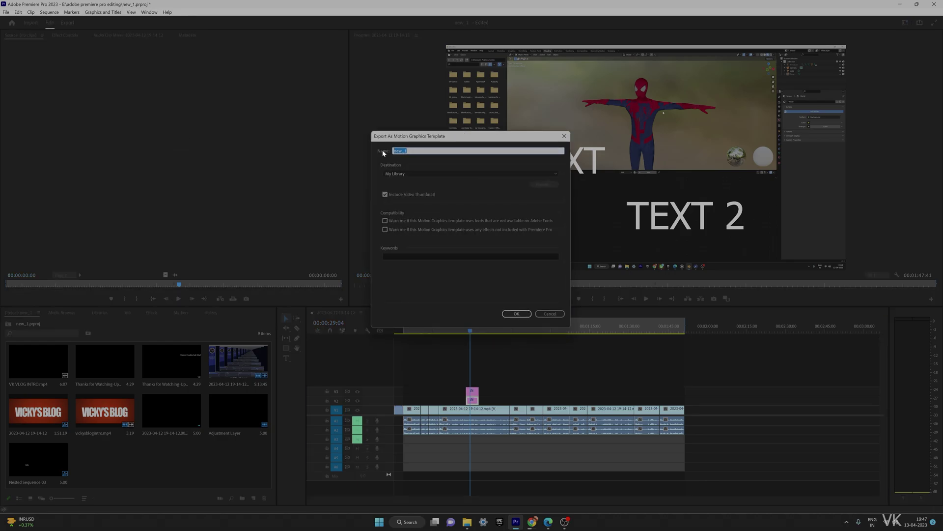
text(e)
key(BackSpace)
key(BackSpace)
text(Example of Text)
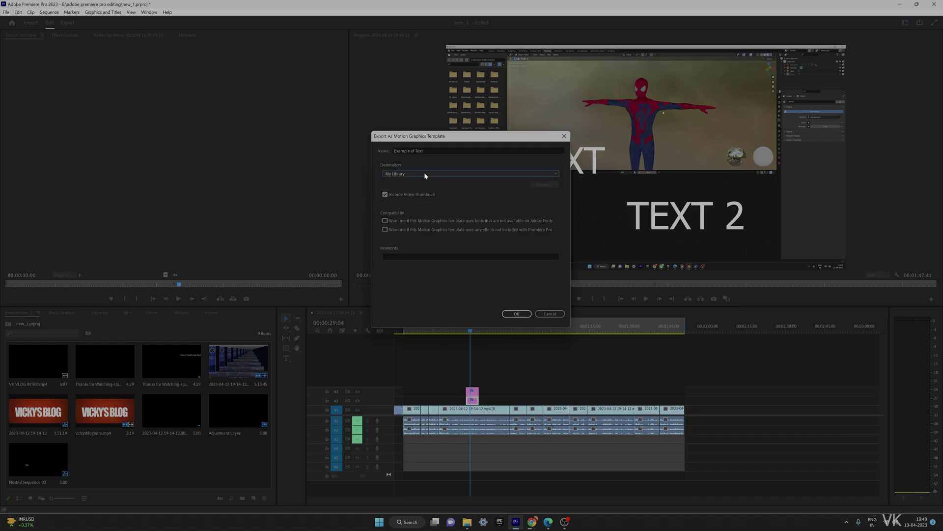
Set the template destination to My Library and export it.
click(423, 173)
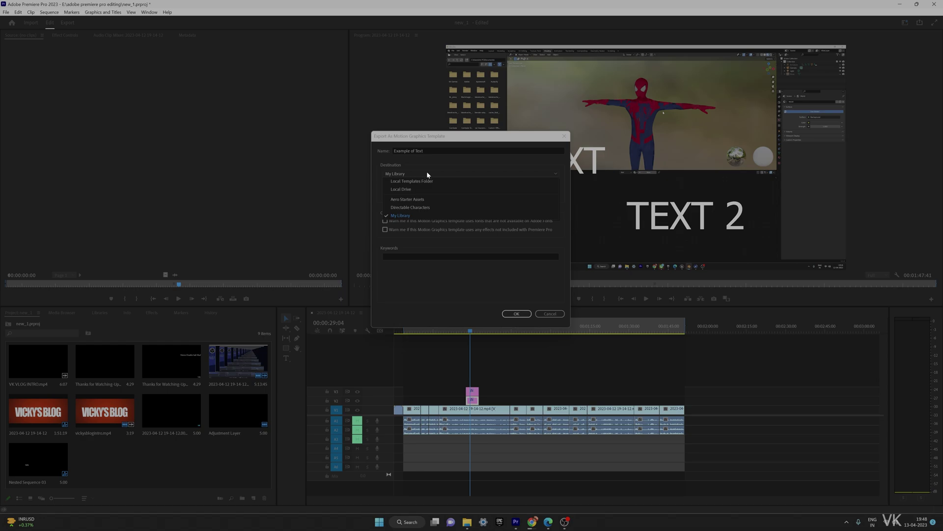
click(410, 190)
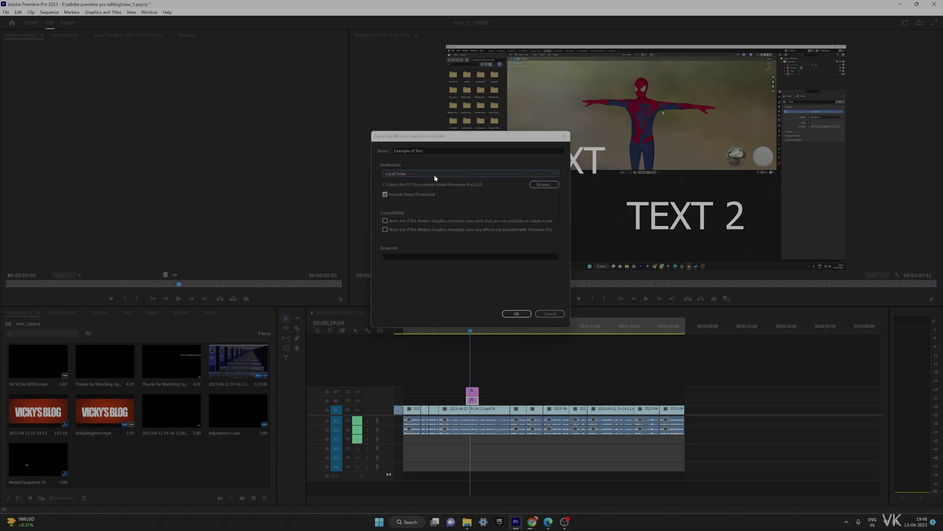
click(435, 174)
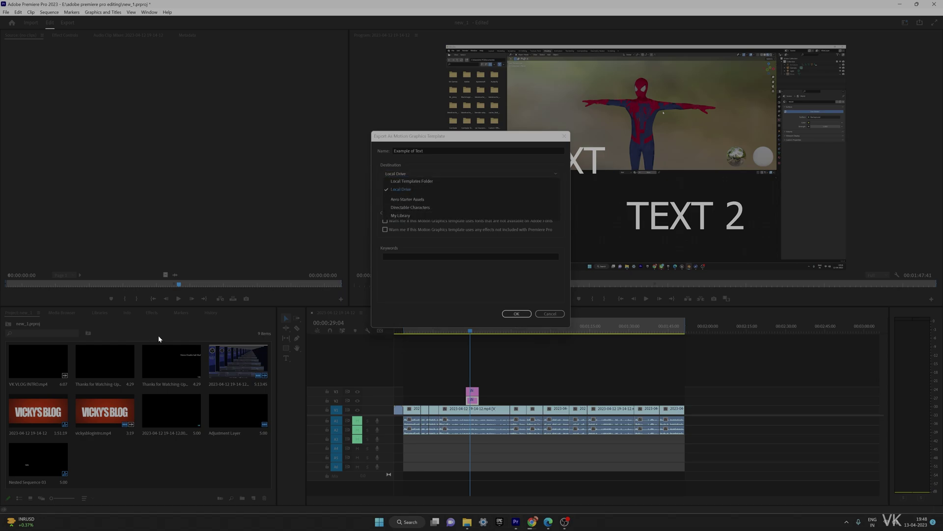
click(414, 208)
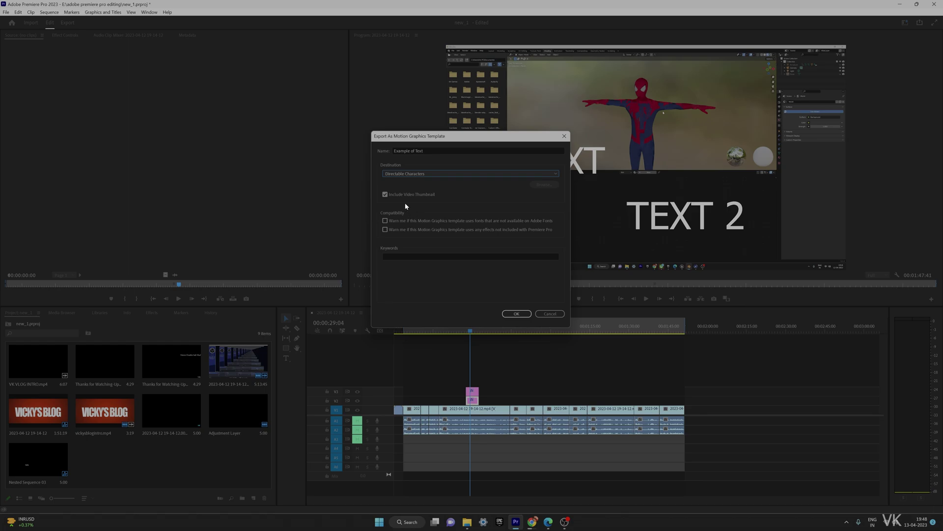
click(417, 175)
click(406, 215)
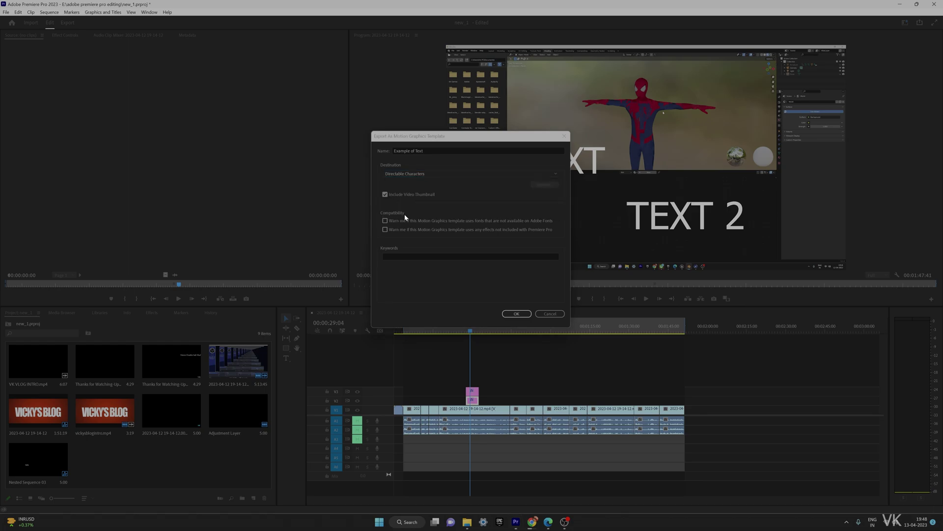
click(516, 314)
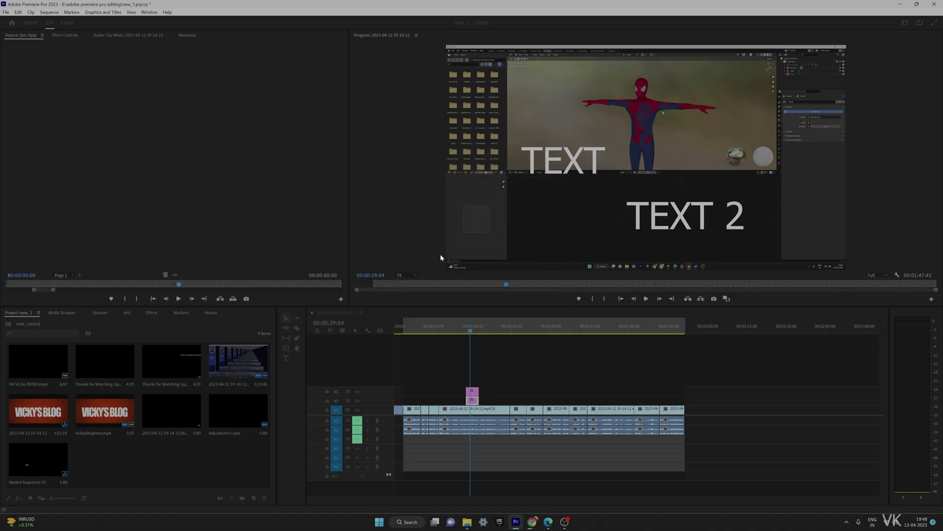
Drag the Example of Text template from Libraries onto the timeline above the video.
click(102, 315)
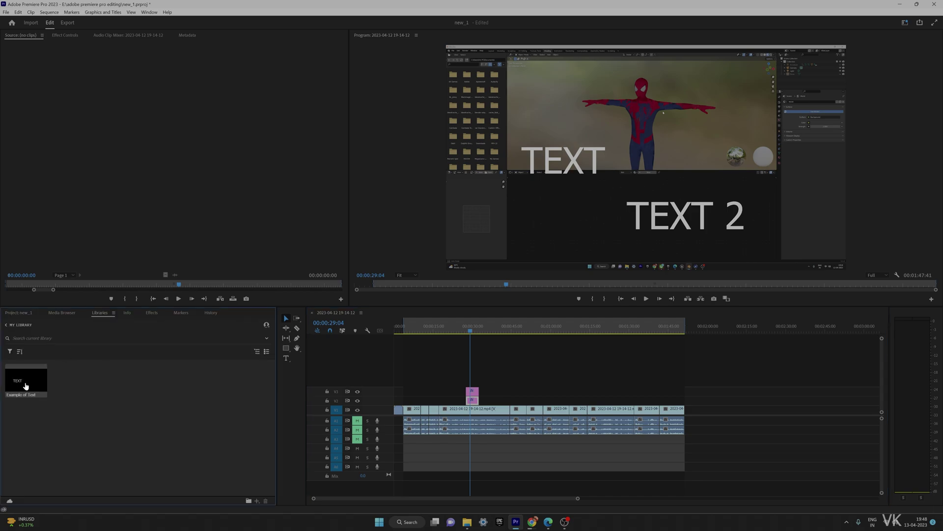
drag(26, 381, 535, 214)
drag(28, 383, 467, 379)
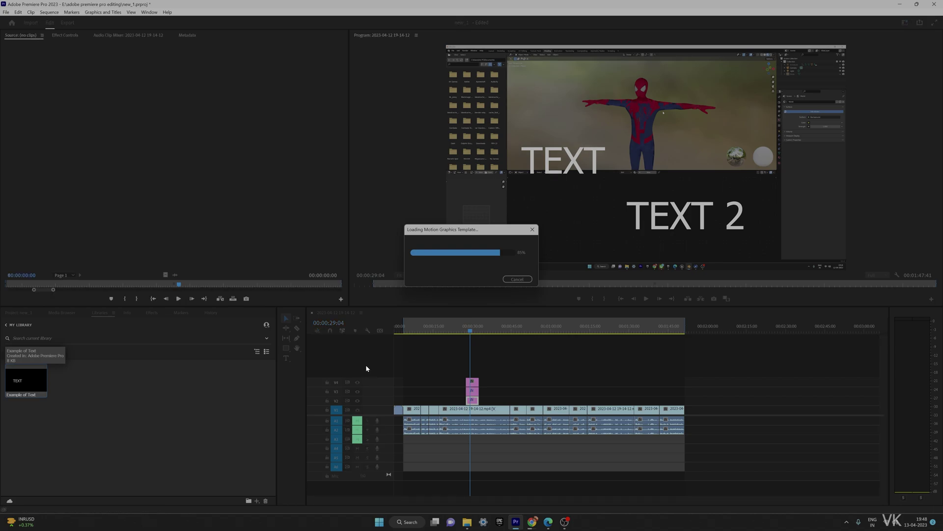
Move the new TEXT title down beside TEXT 2.
click(286, 358)
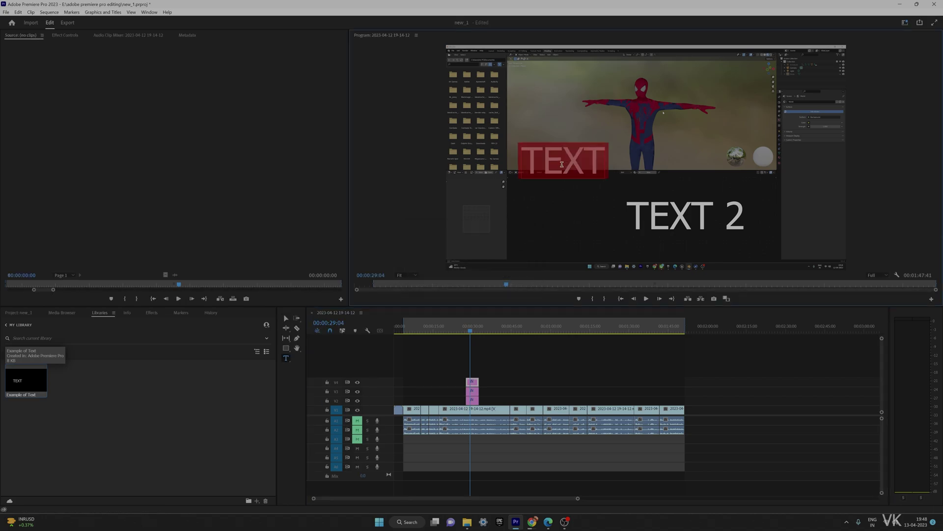
click(285, 317)
click(564, 171)
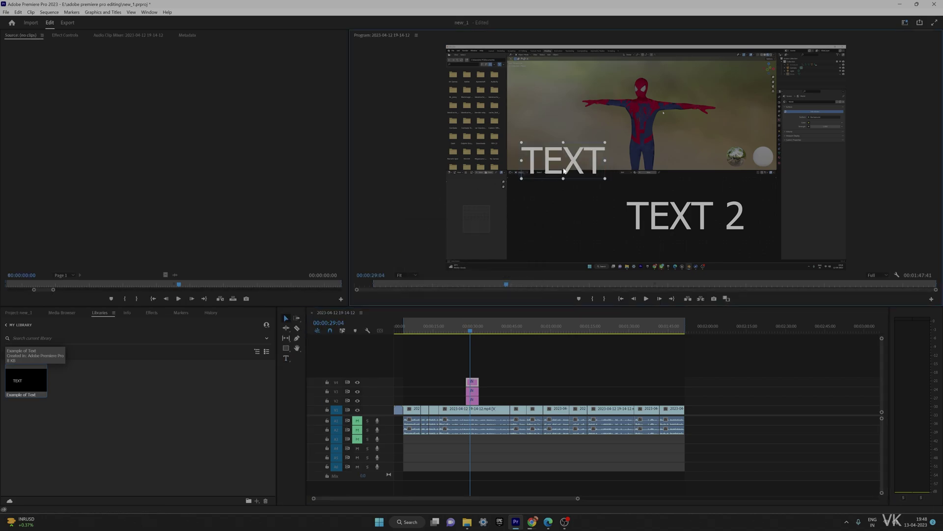
mouse_move(565, 171)
mouse_down()
mouse_move(554, 227)
mouse_move(563, 227)
mouse_up()
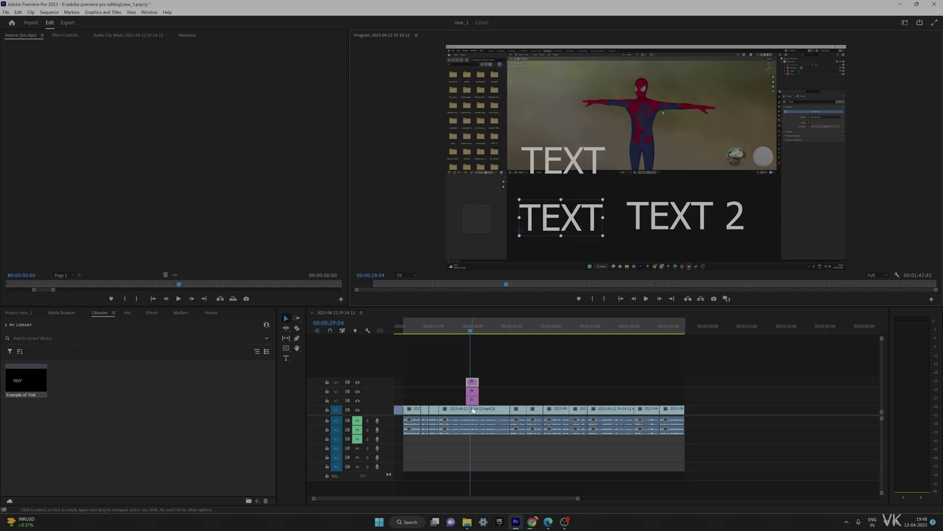
Select the TEXT 2 graphic clip in the timeline and show the Graphics and Titles menu.
click(695, 221)
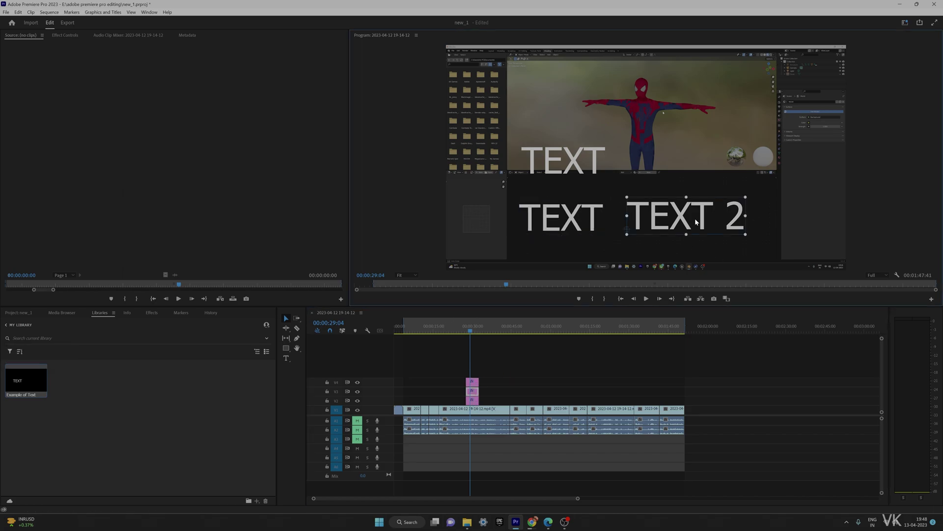
click(103, 12)
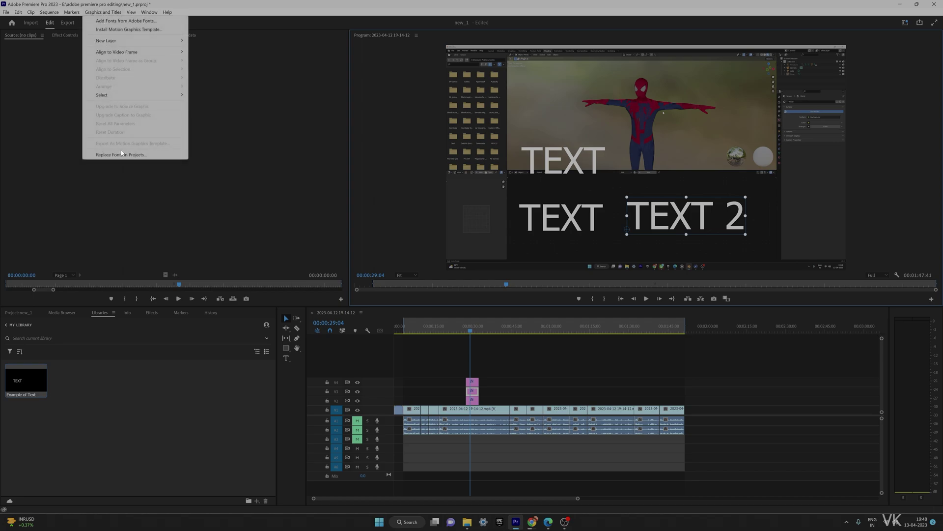
click(493, 367)
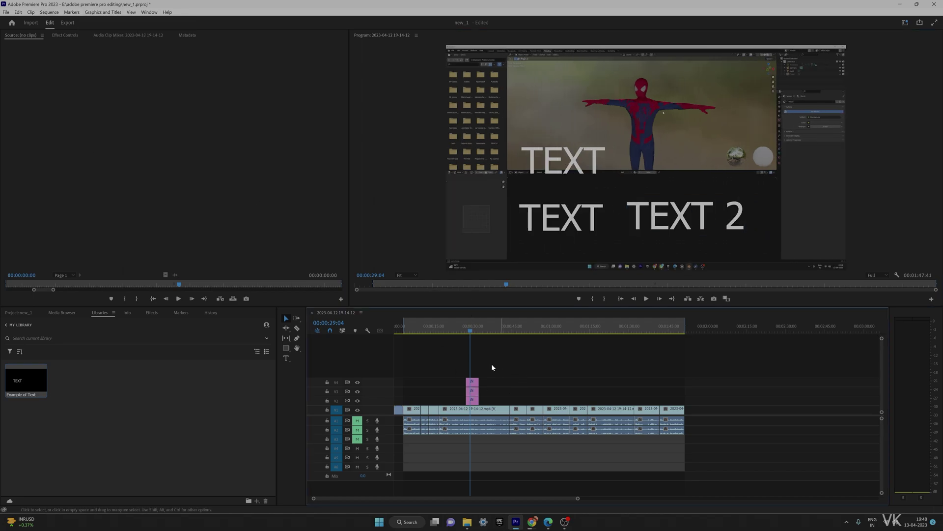
click(101, 12)
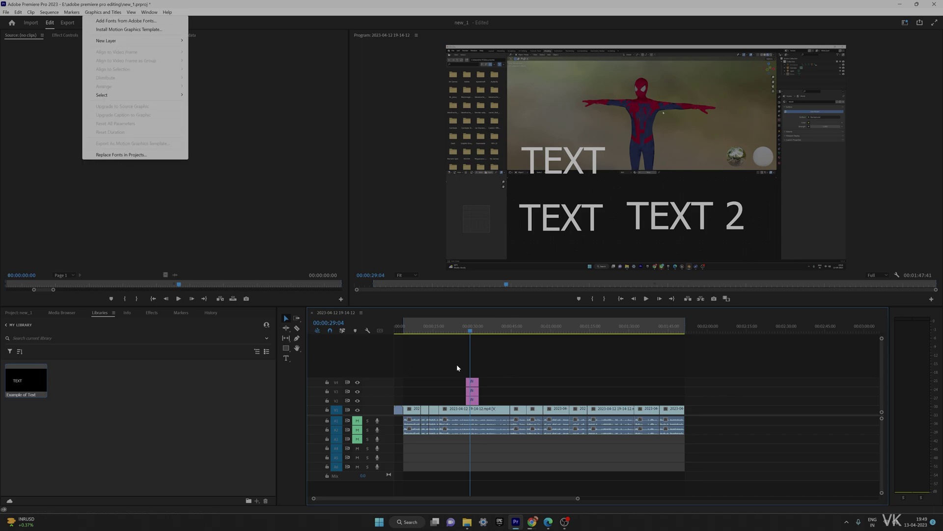
click(474, 393)
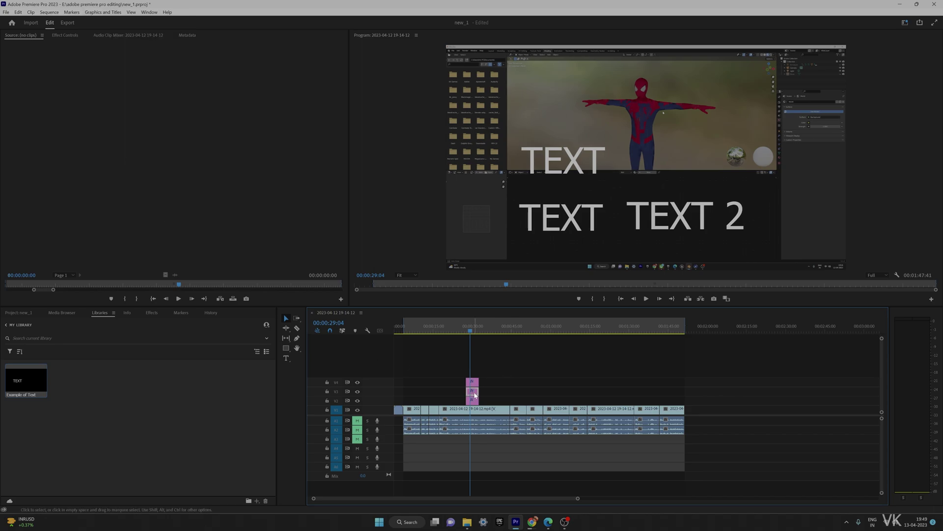
click(105, 12)
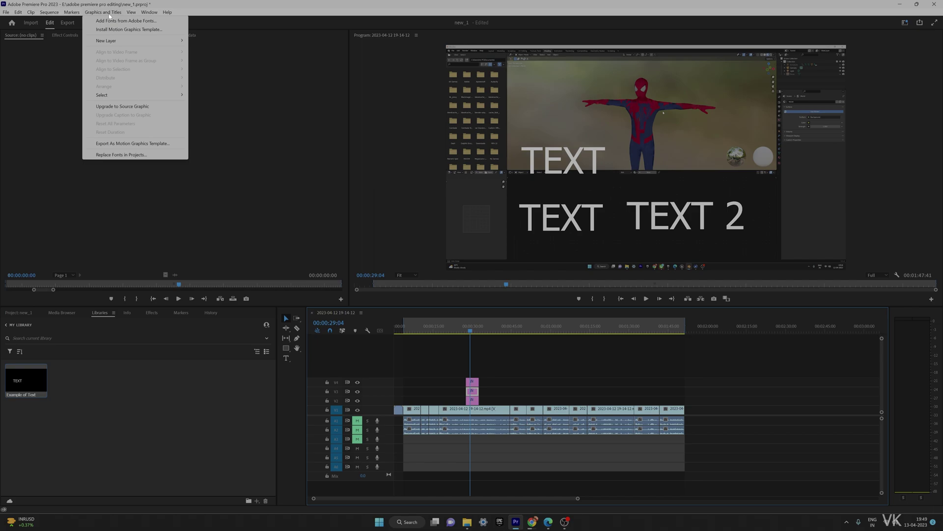
Export the TEXT 2 clip as template 'TEXT 2' with destination My Library.
click(135, 144)
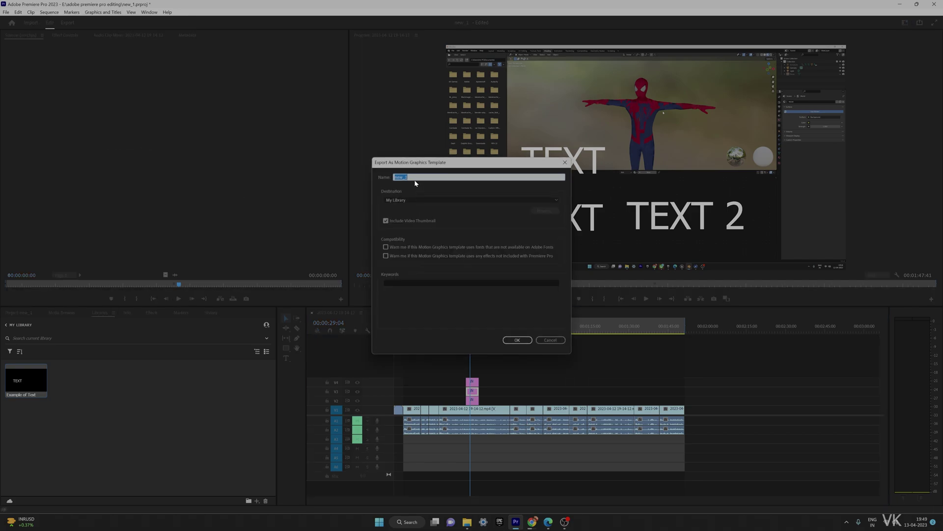
key(BackSpace)
click(436, 200)
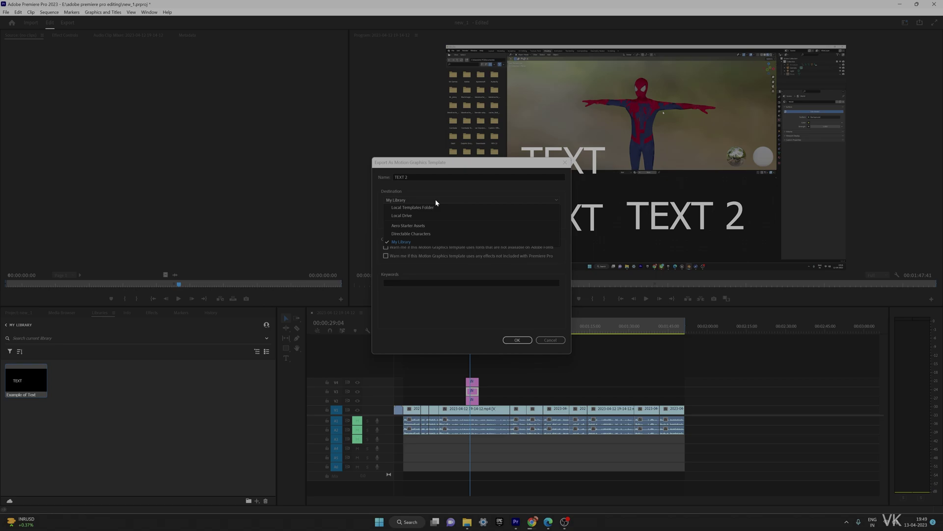
click(422, 238)
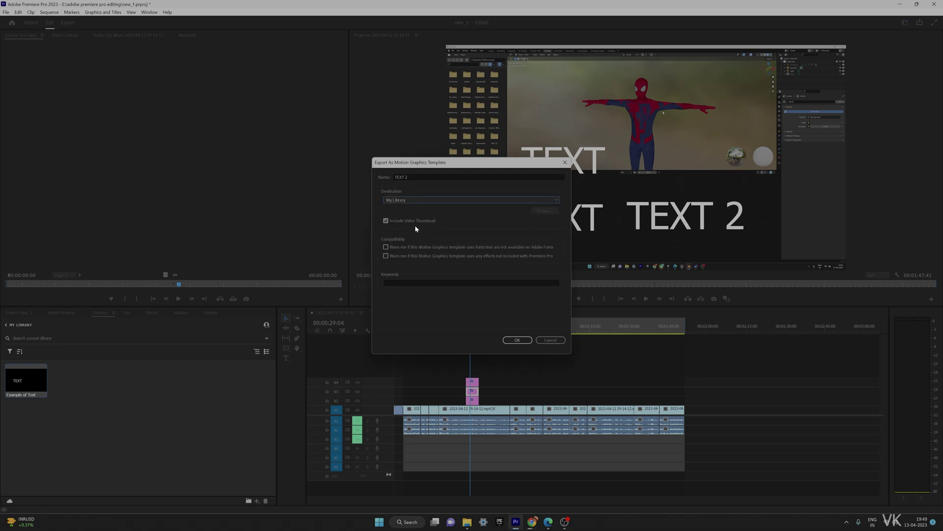
click(516, 339)
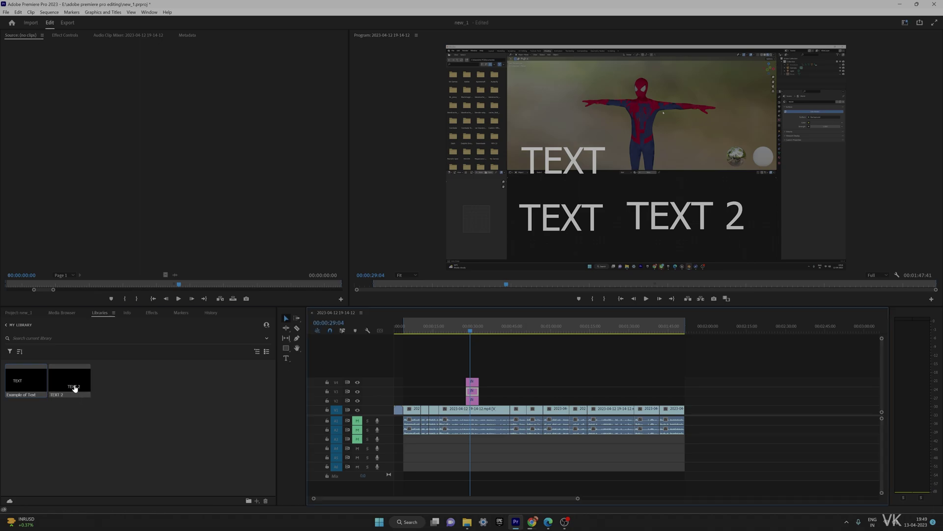
Place the TEXT 2 template on the timeline at 00:00:46:25, then return to 00:00:28:30.
mouse_move(77, 396)
mouse_down()
mouse_move(651, 168)
mouse_move(512, 400)
mouse_up()
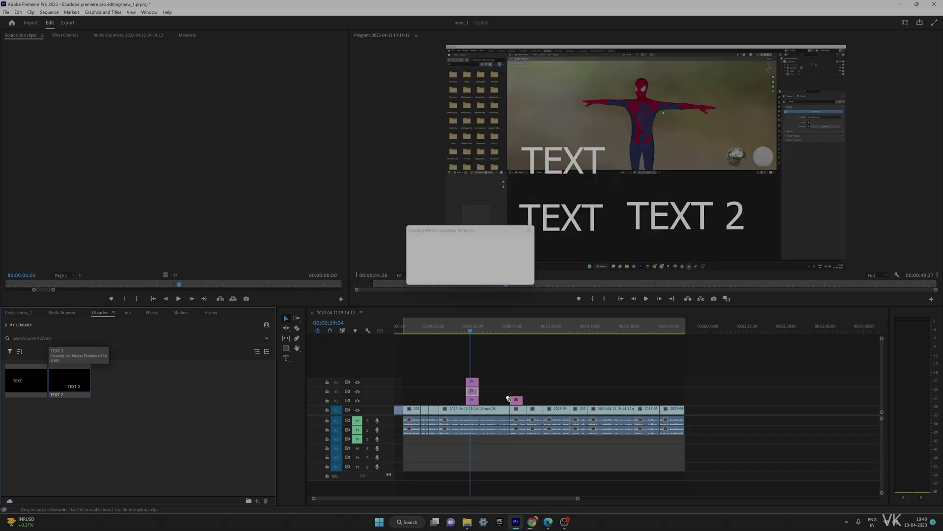
click(517, 328)
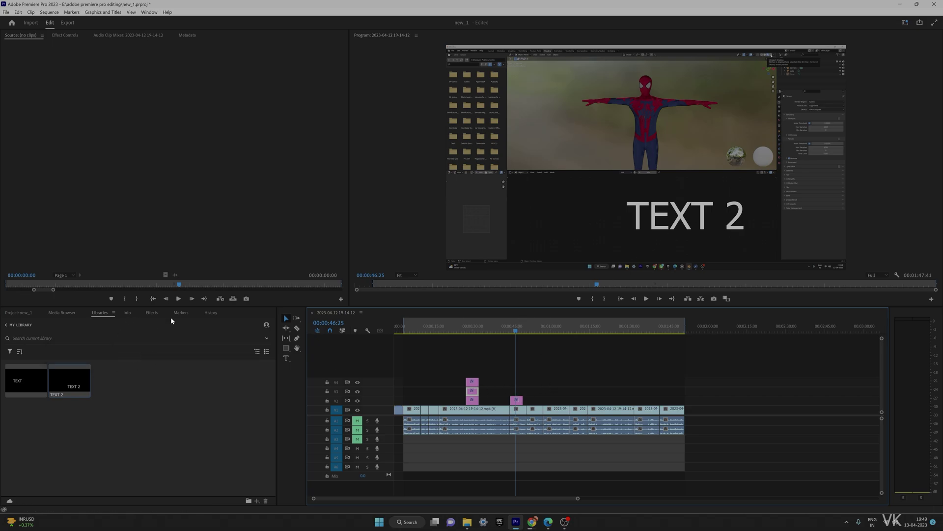
key(shift+1)
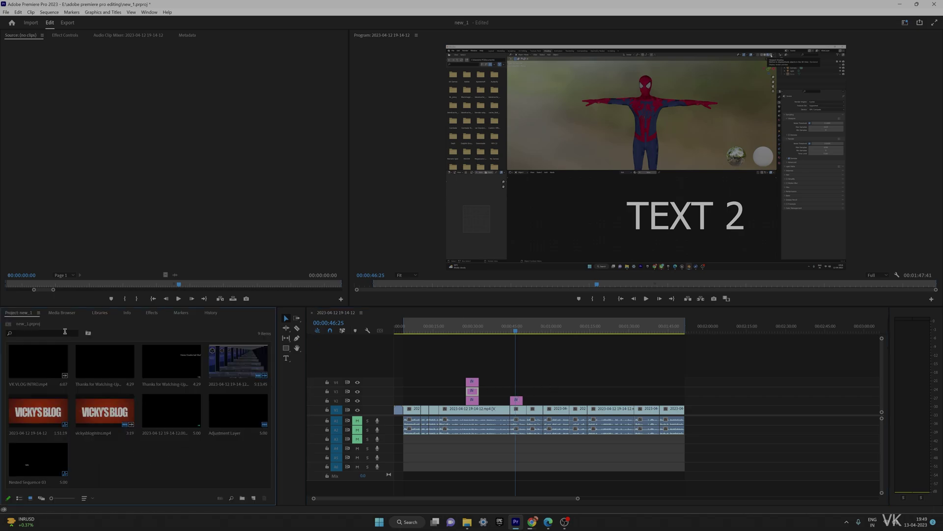
click(99, 313)
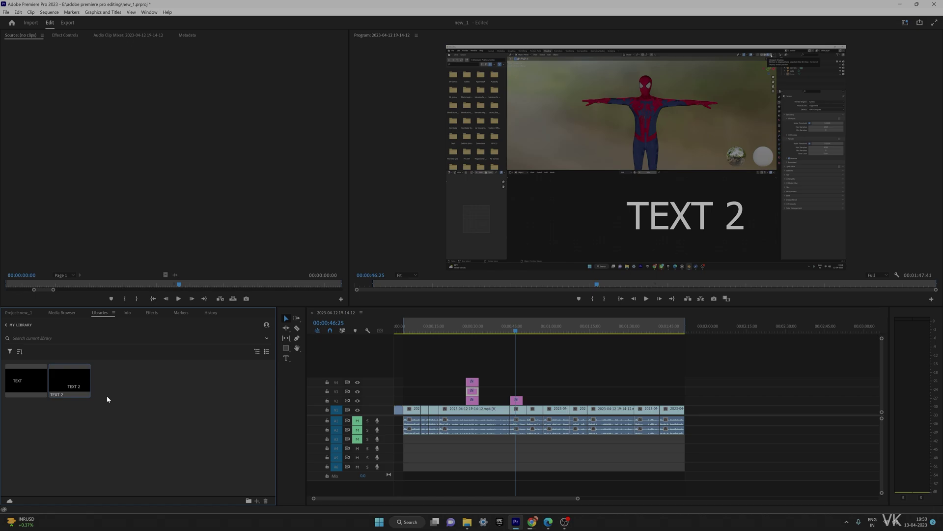
click(467, 333)
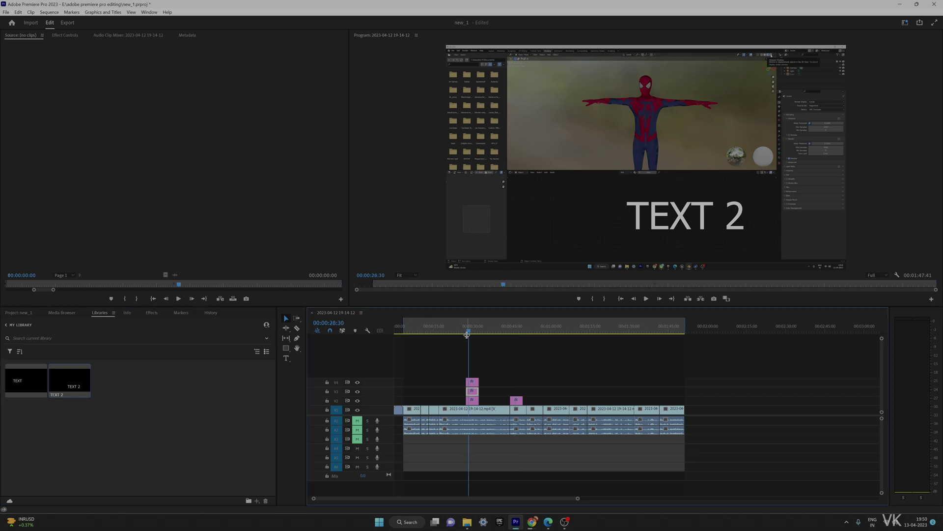